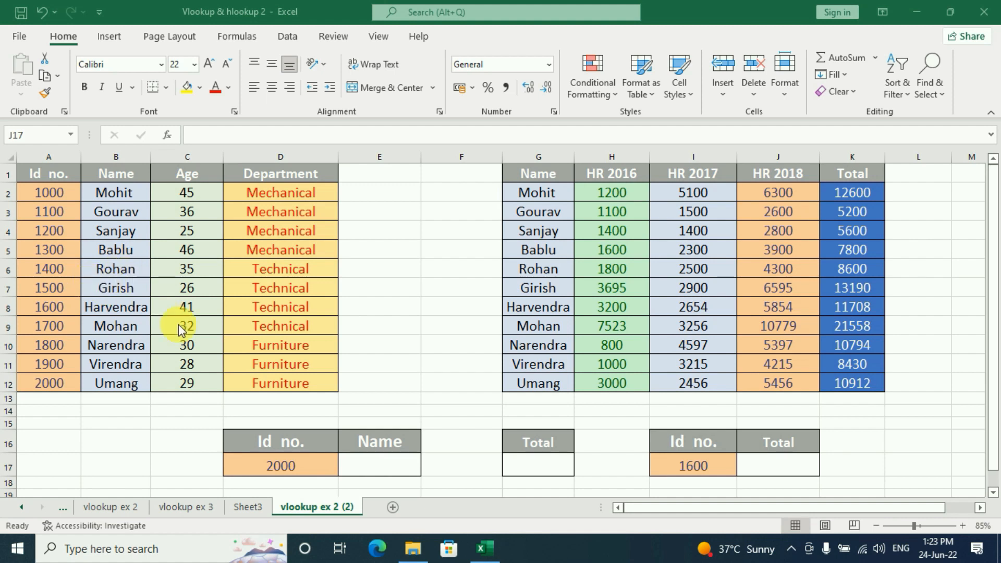
- Enter the formula =VLOOKUP(D17,A2:D12,2,0) in cell E17 to look up the name by Id no
left_click(387, 470)
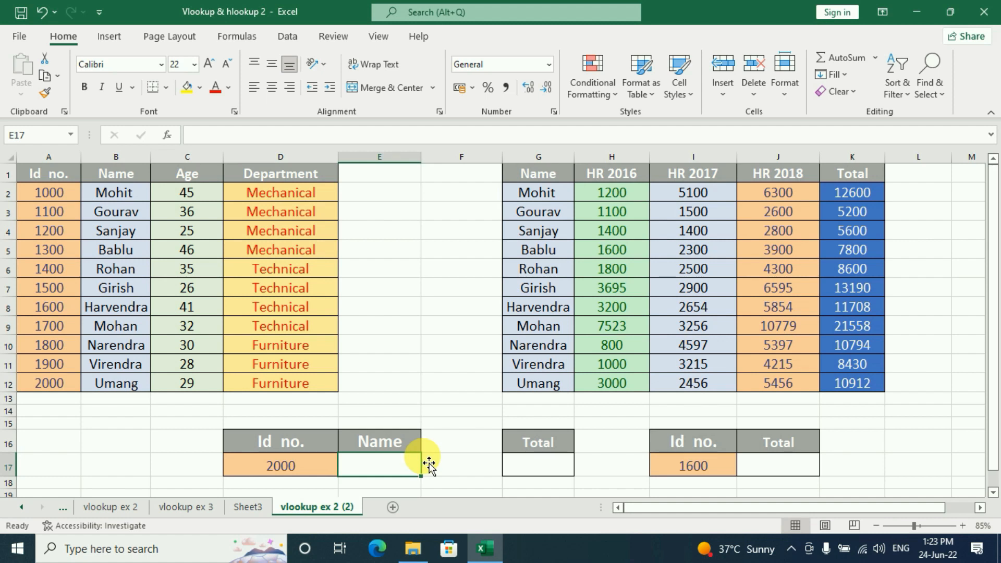
type("=vlo")
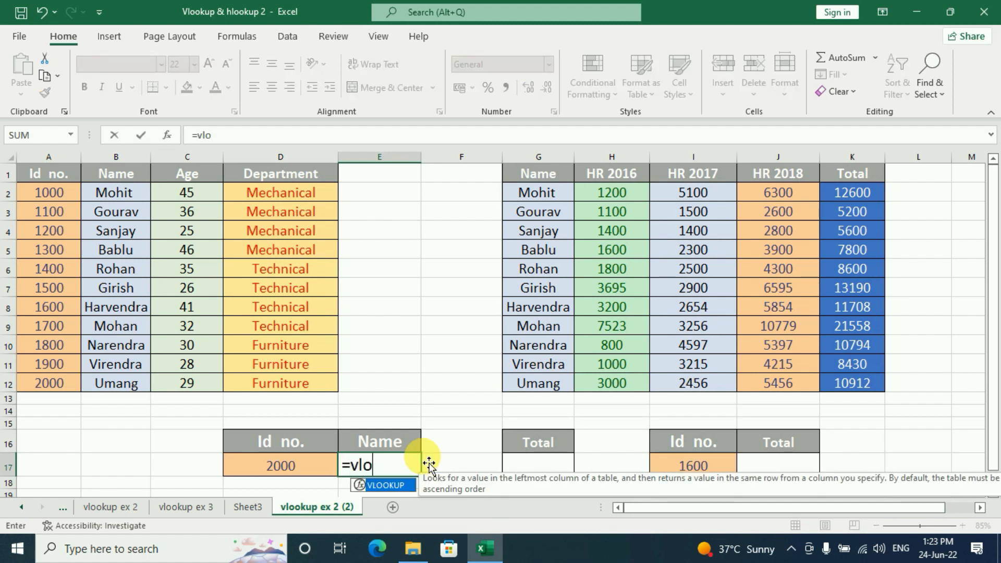
type("okup")
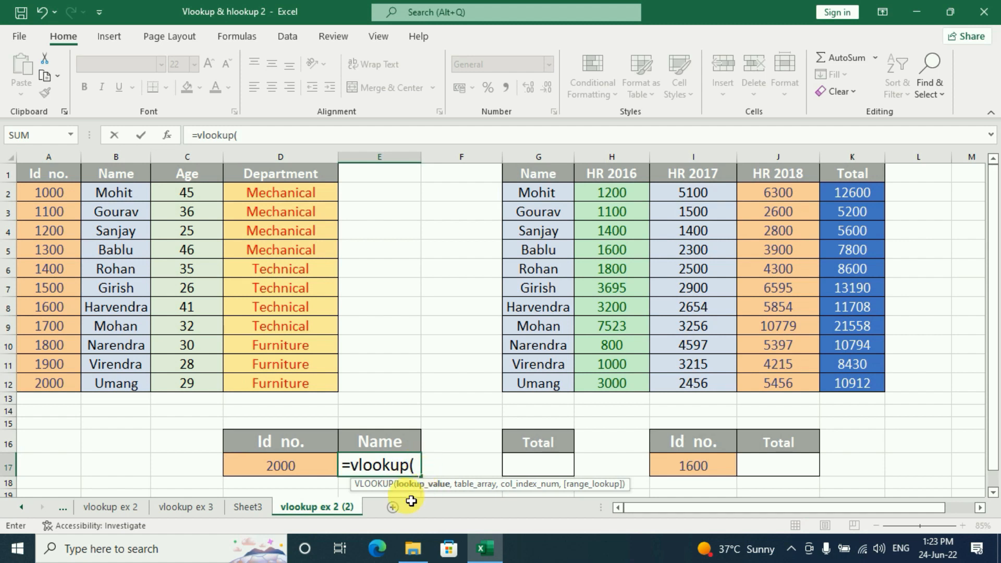
left_click(286, 470)
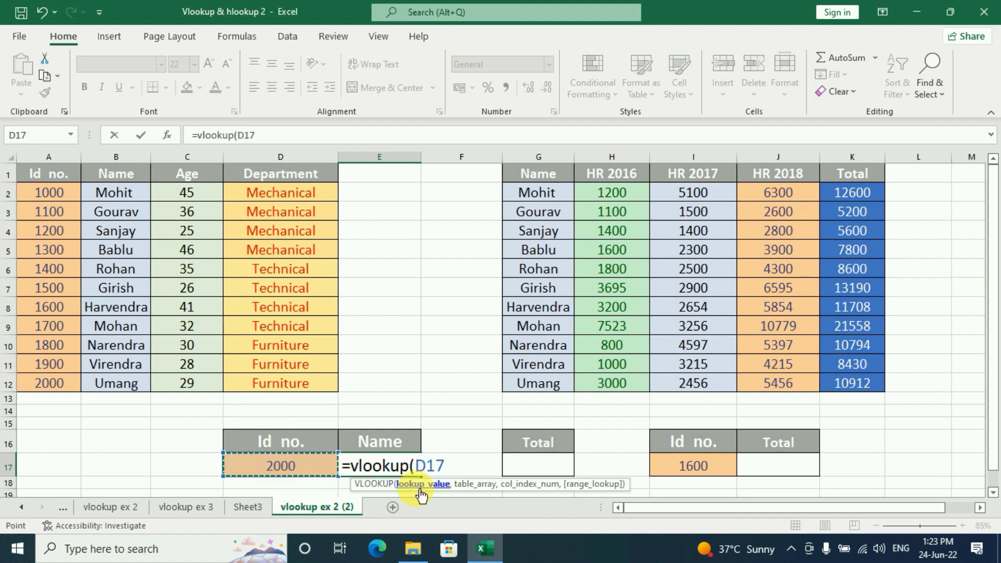
type(",")
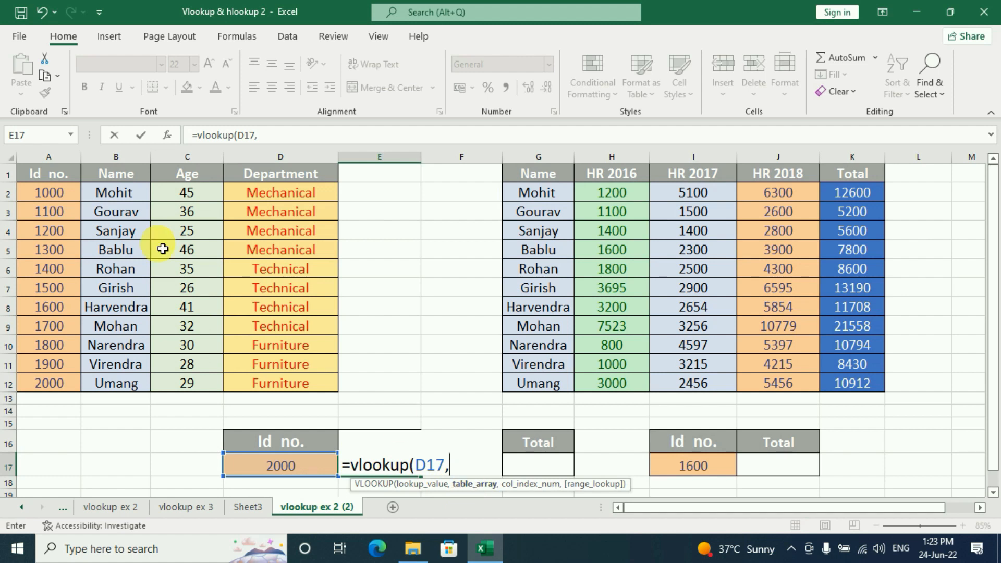
left_click_drag(52, 197, 287, 392)
type(",")
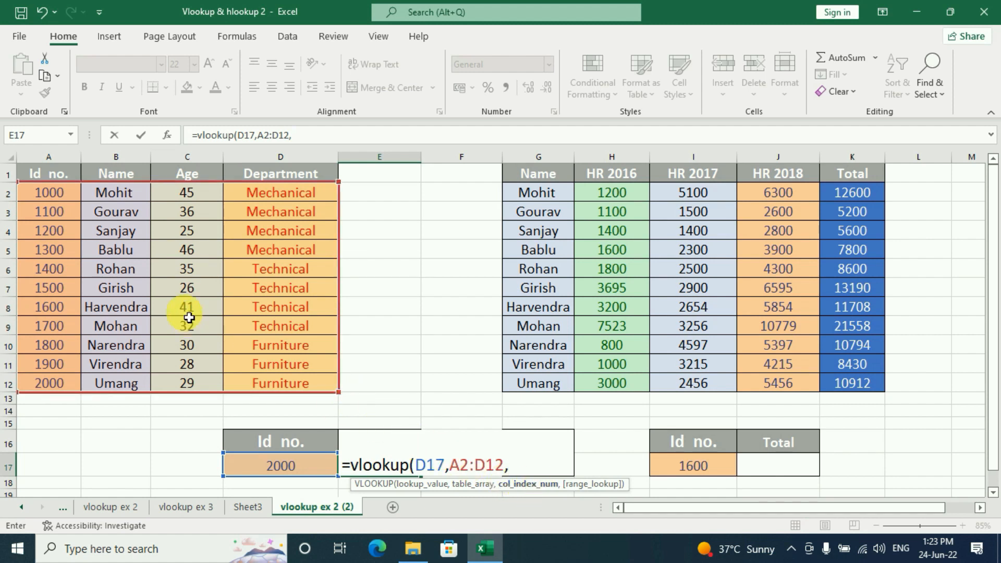
type("2,")
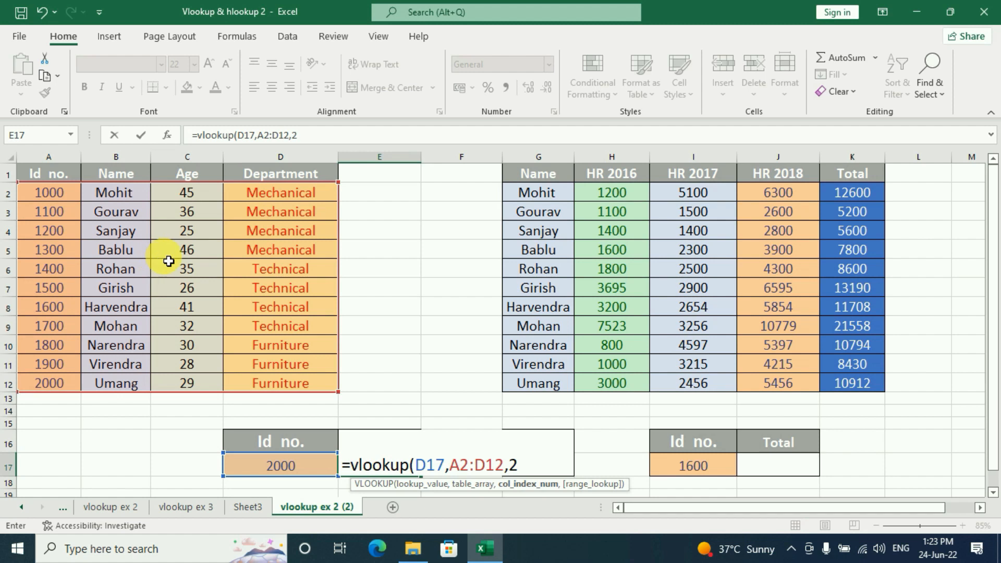
type("0")
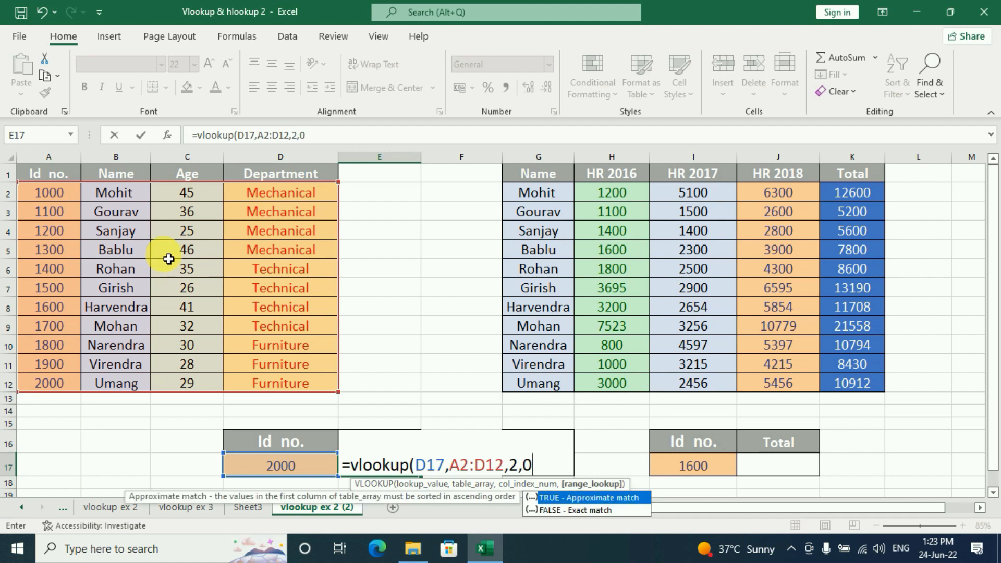
type(")")
key("Return")
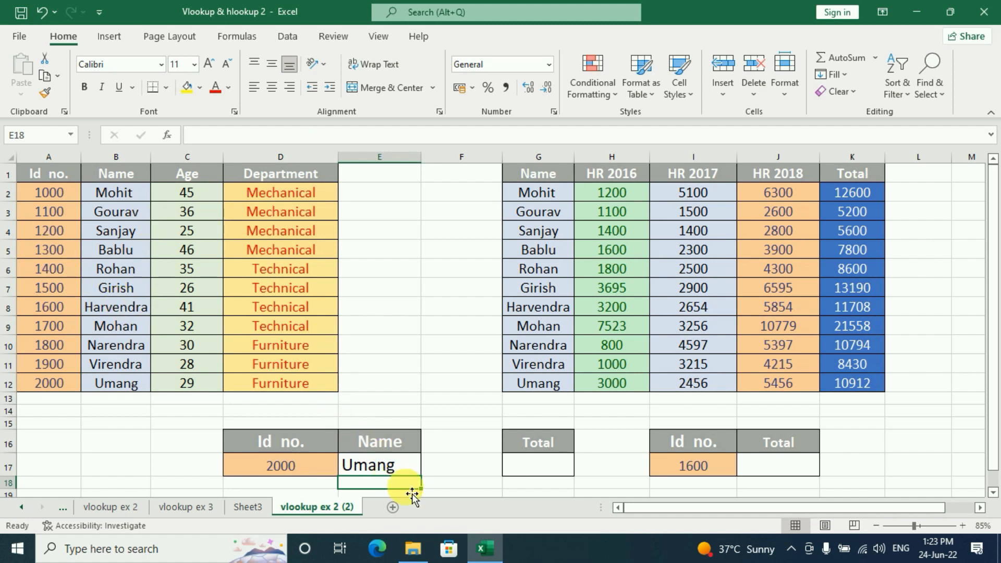
left_click(401, 473)
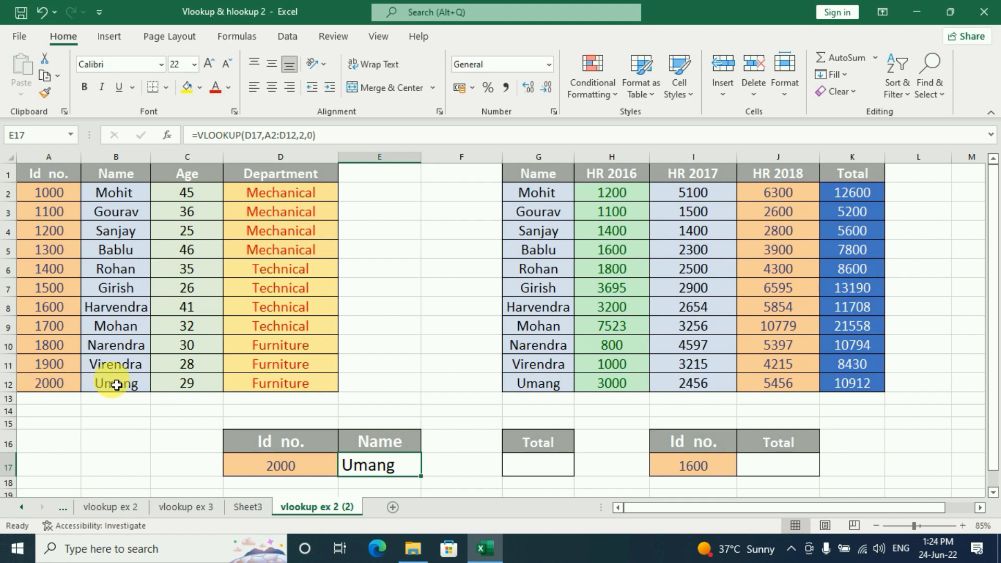
- Copy the Id no. from cell A5 into the lookup cell D17
left_click(60, 252)
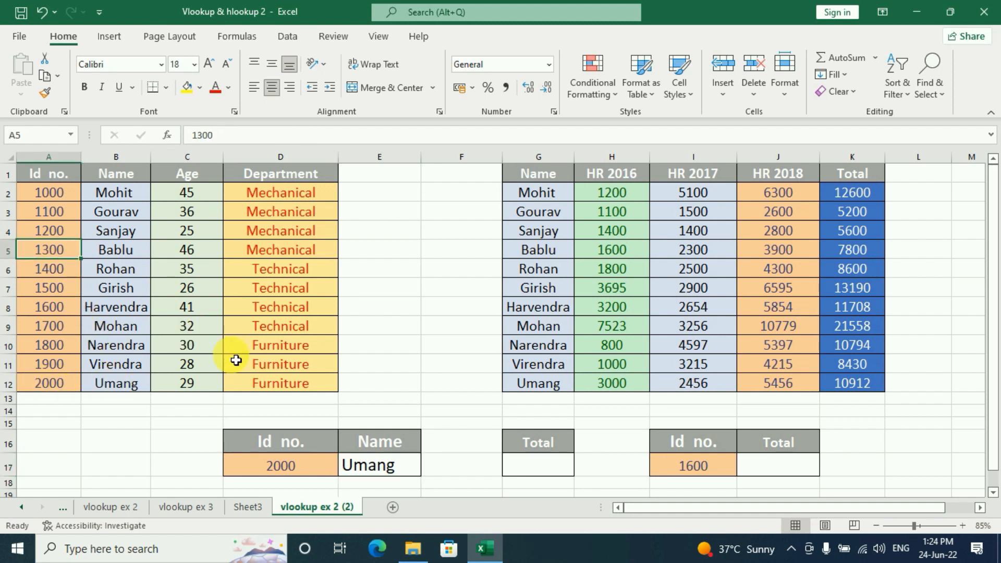
key("ctrl+c")
left_click(305, 469)
key("ctrl+v")
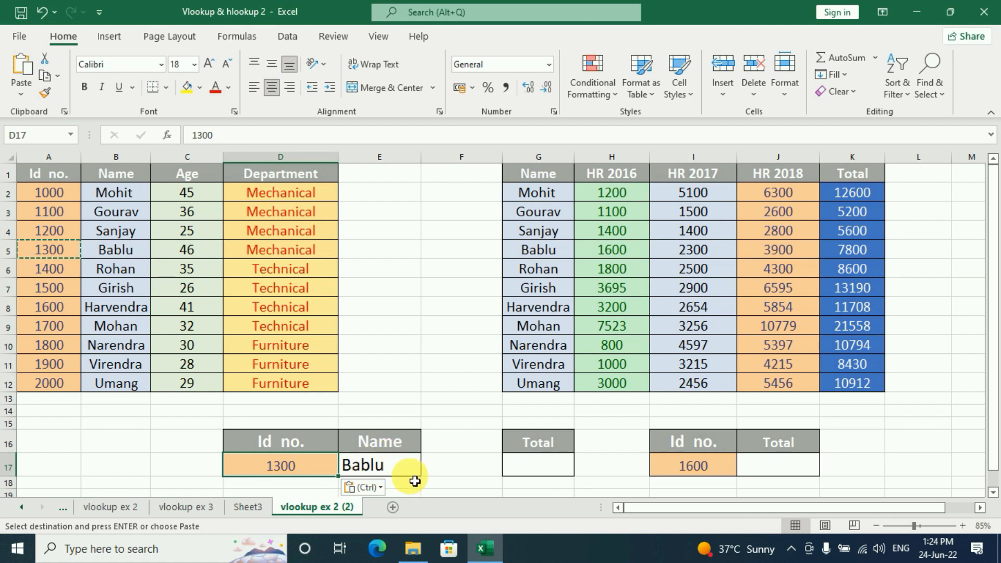
- Begin a VLOOKUP formula in the Total cell G17 with E17 as the lookup value
left_click(541, 463)
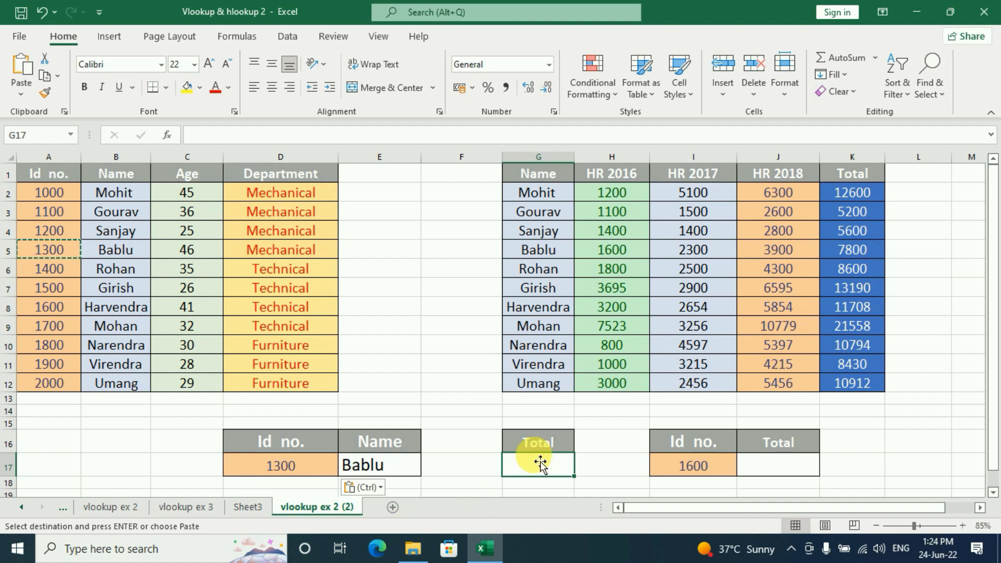
type("=")
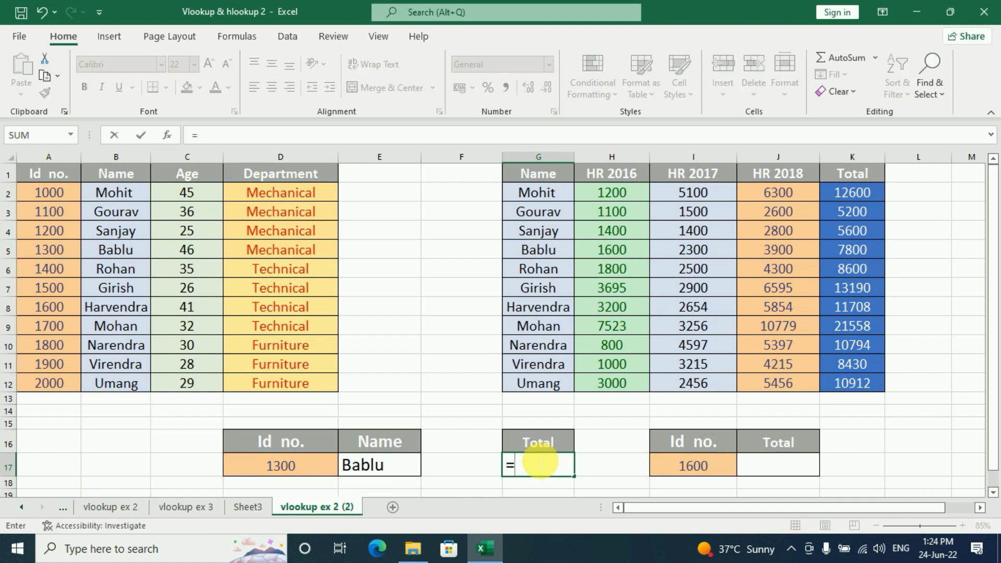
type("vlook")
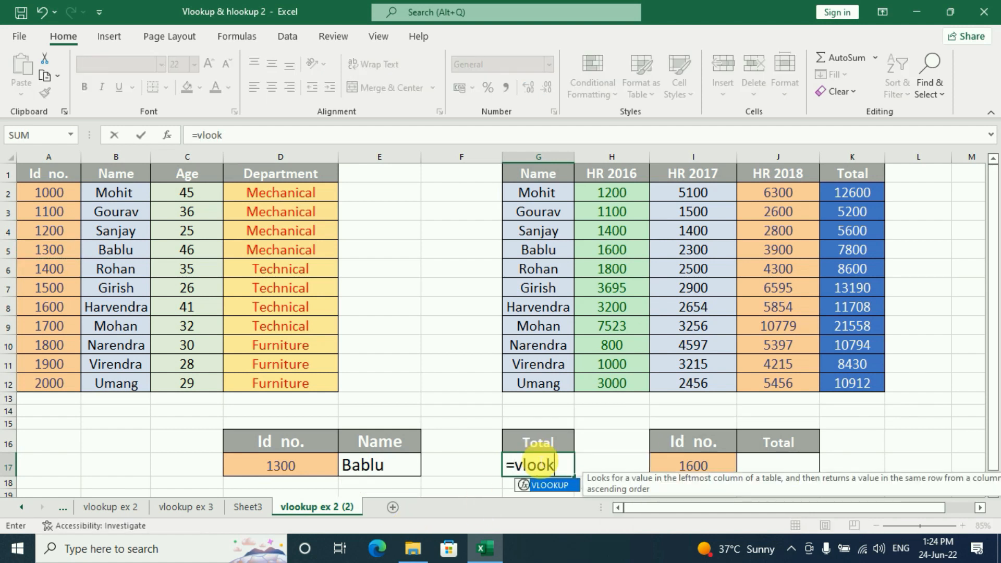
type("up(")
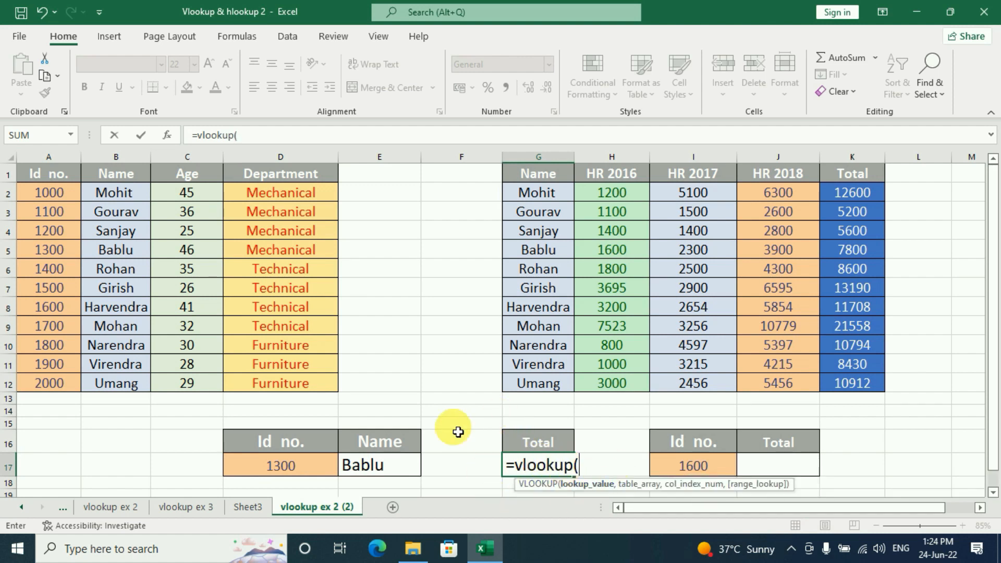
left_click(380, 473)
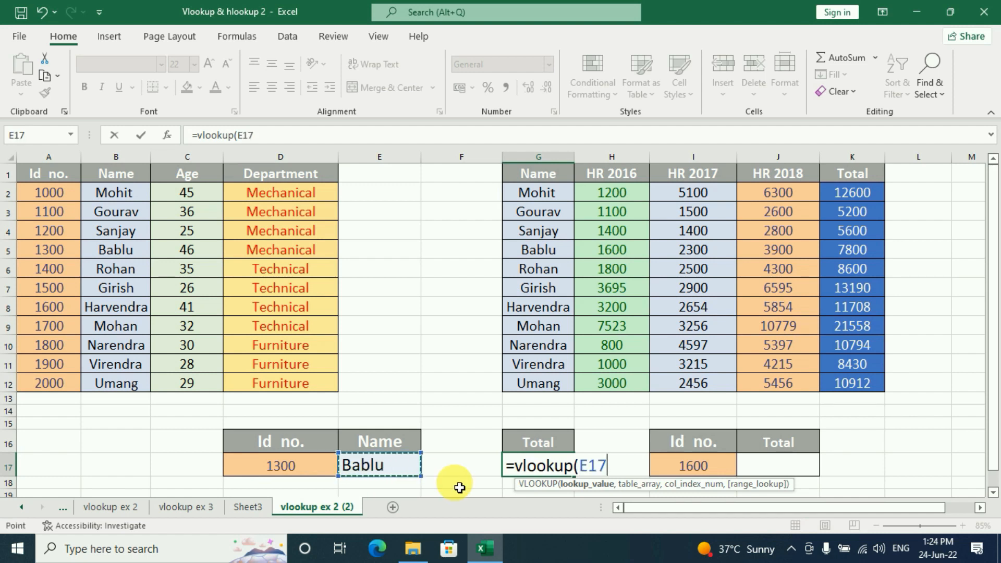
type(",")
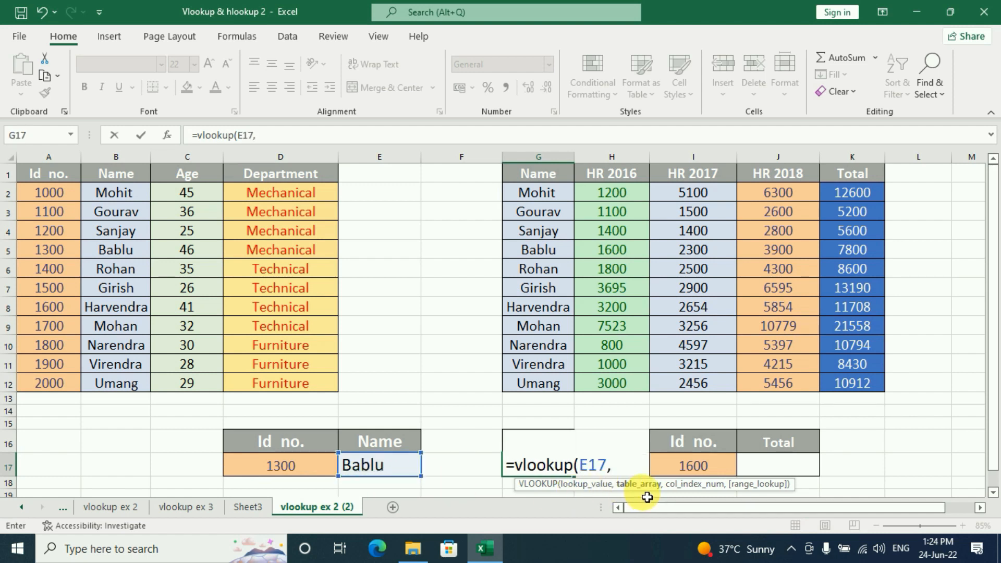
left_click(533, 176)
left_click_drag(533, 175, 578, 197)
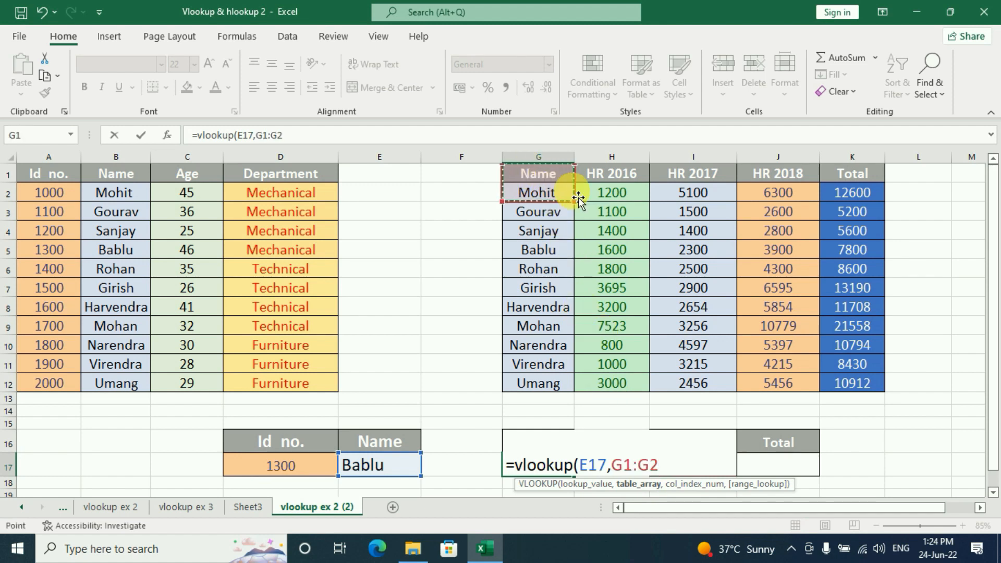
key("BackSpace")
key("BackSpace")
key("BackSpace")
key("BackSpace")
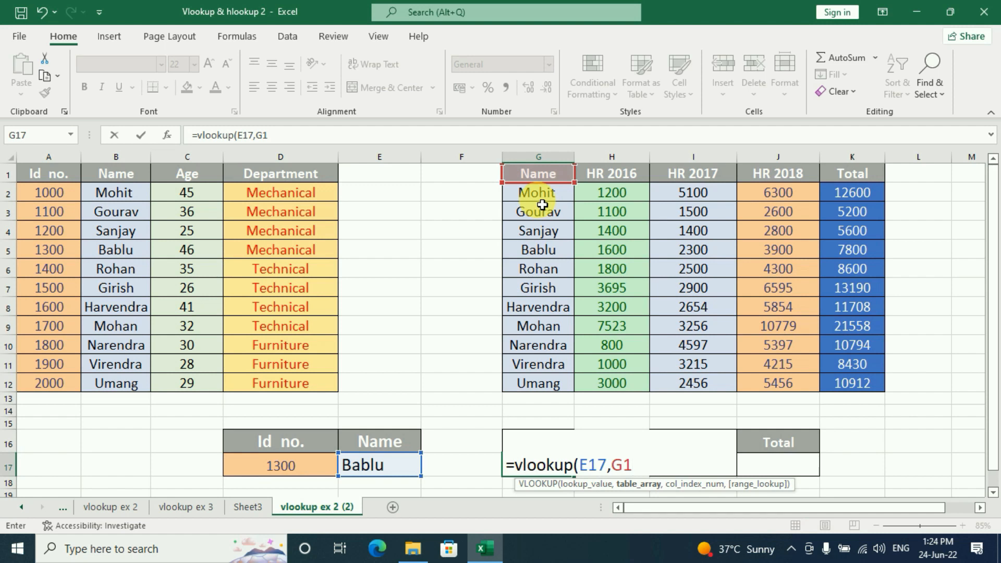
key("BackSpace")
- Complete the G17 VLOOKUP with table range G2:K12, column index 5 and match type 0
left_click_drag(544, 196, 850, 391)
type(",")
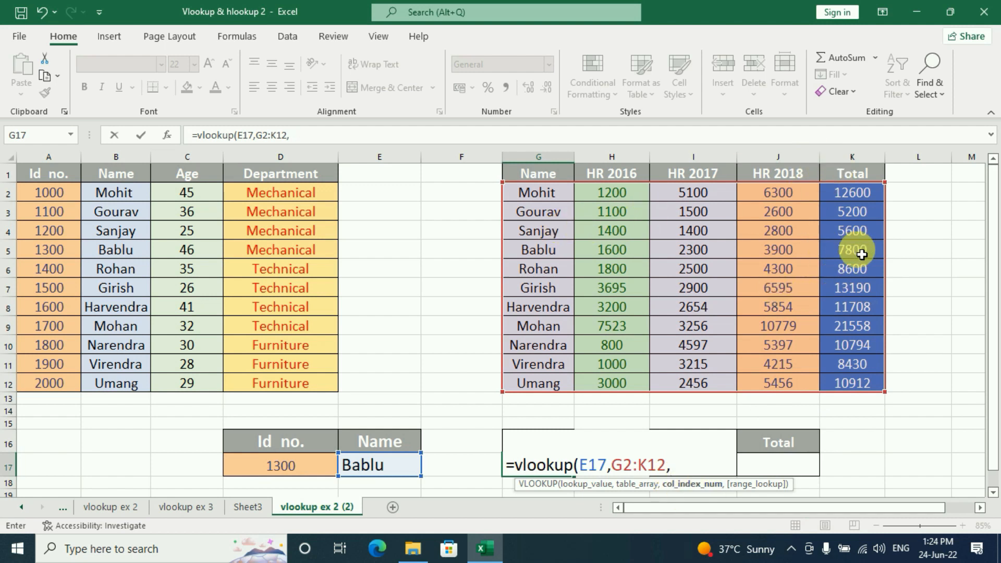
type("5,0")
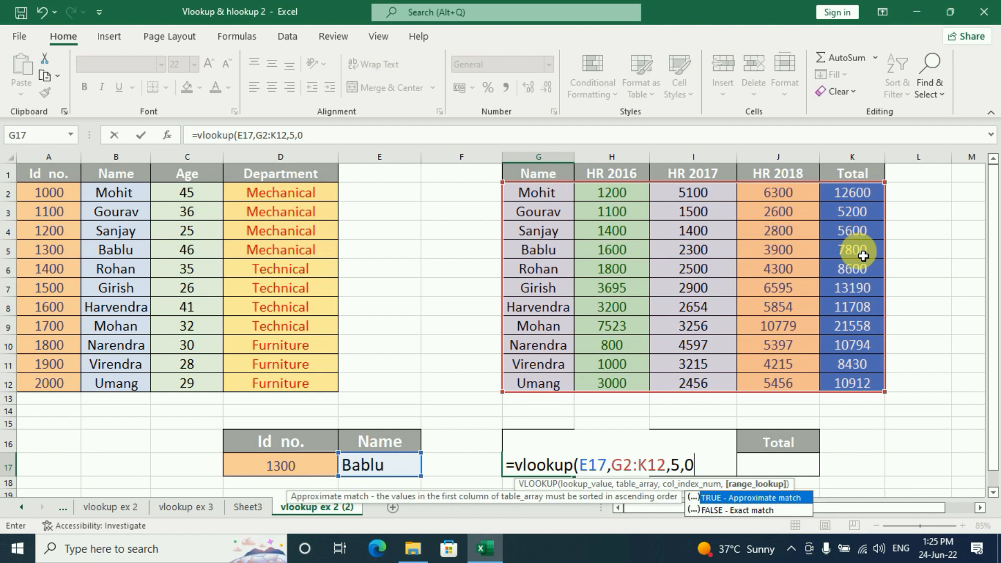
type(")")
key("Return")
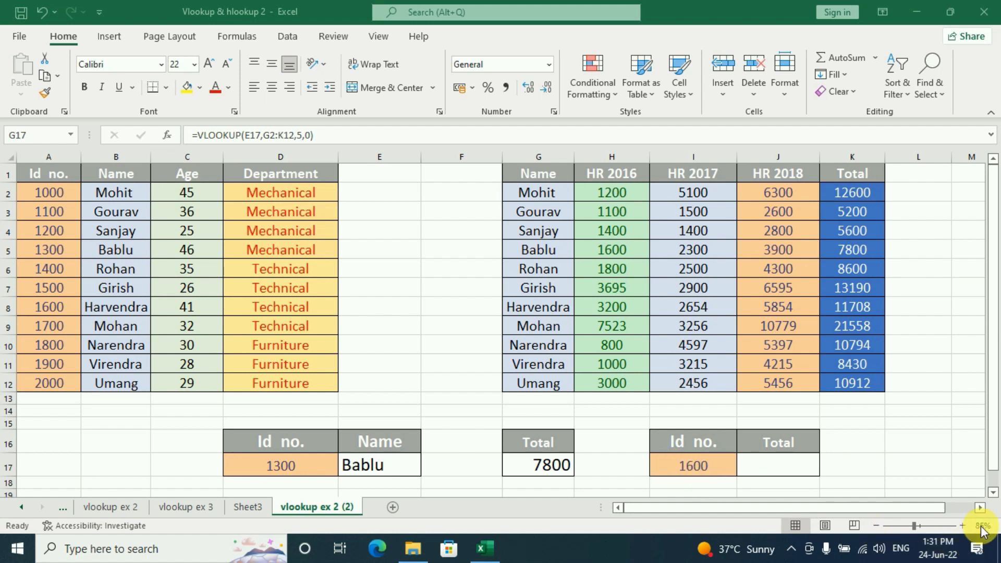
- Begin a VLOOKUP formula in the Total cell J17 with I17 as the lookup value
left_click(981, 508)
left_click(981, 508)
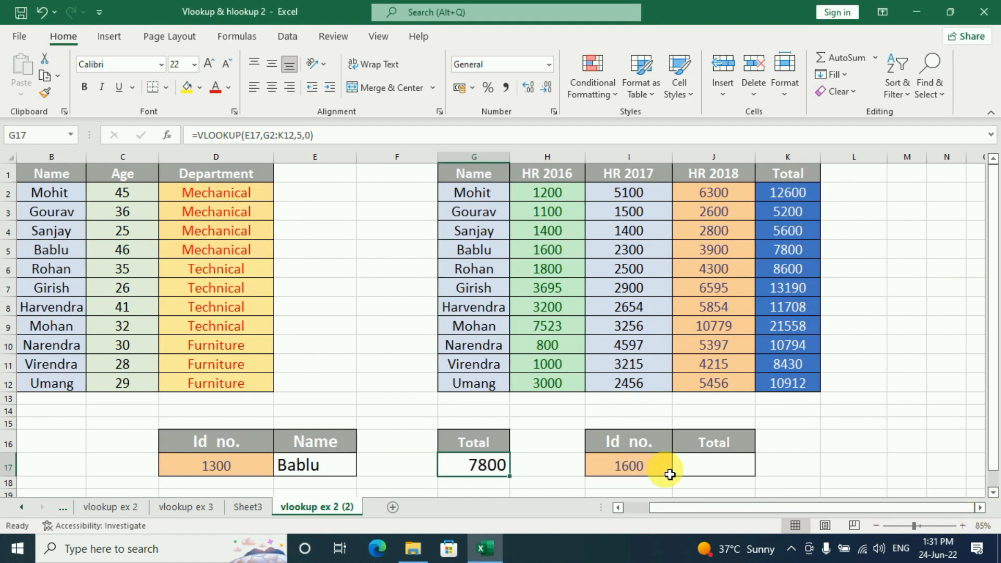
left_click(735, 470)
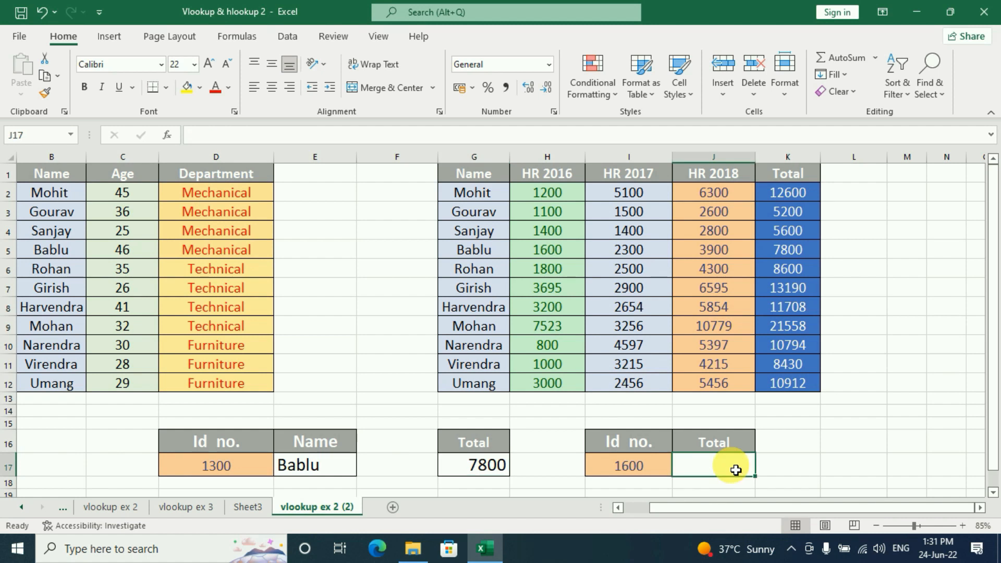
type("=vl")
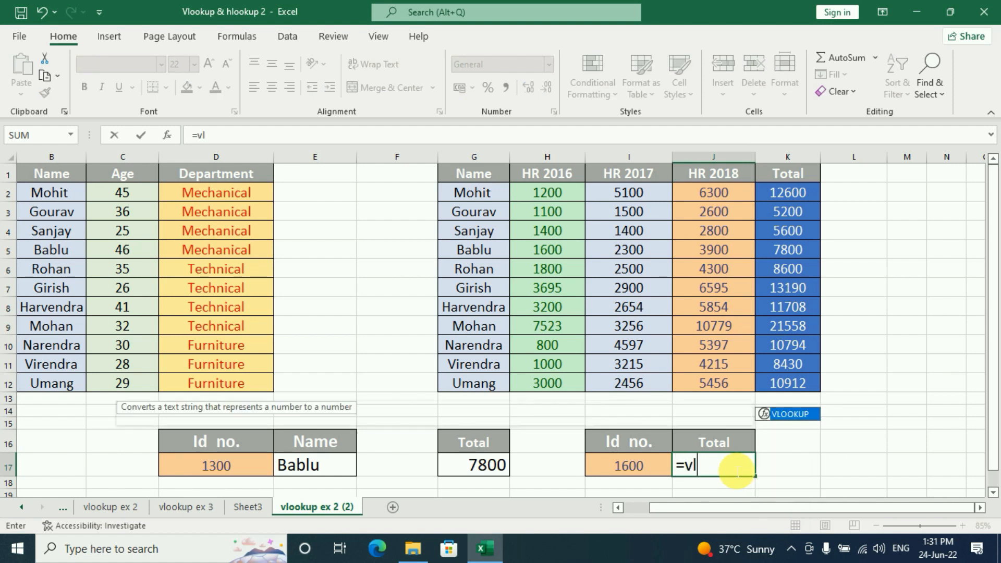
type("ookup")
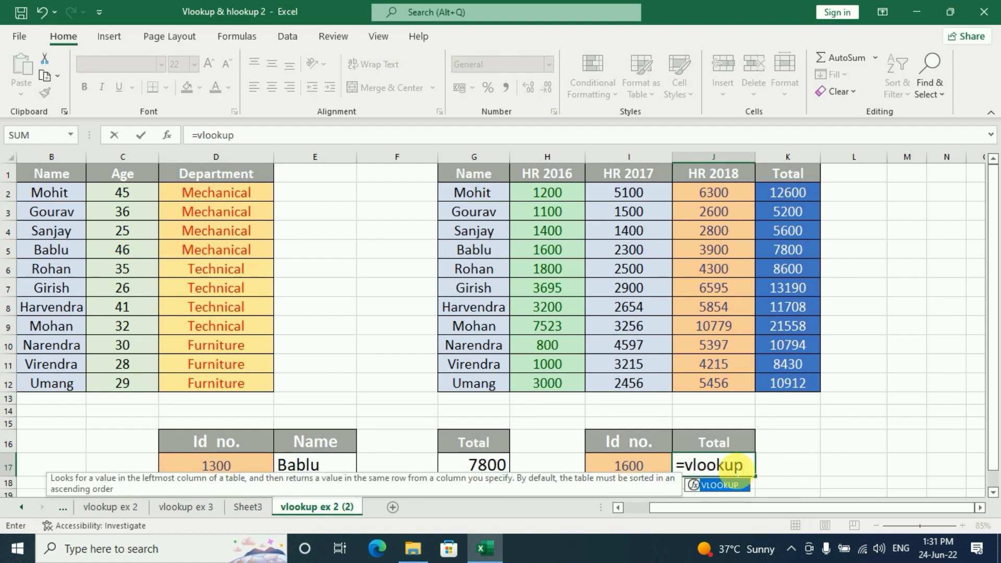
type("(")
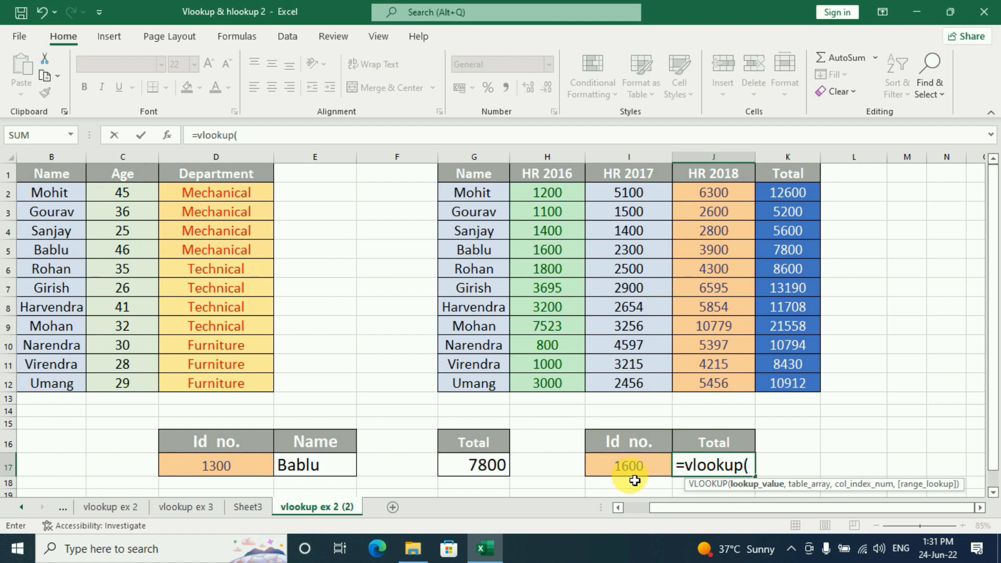
left_click(644, 467)
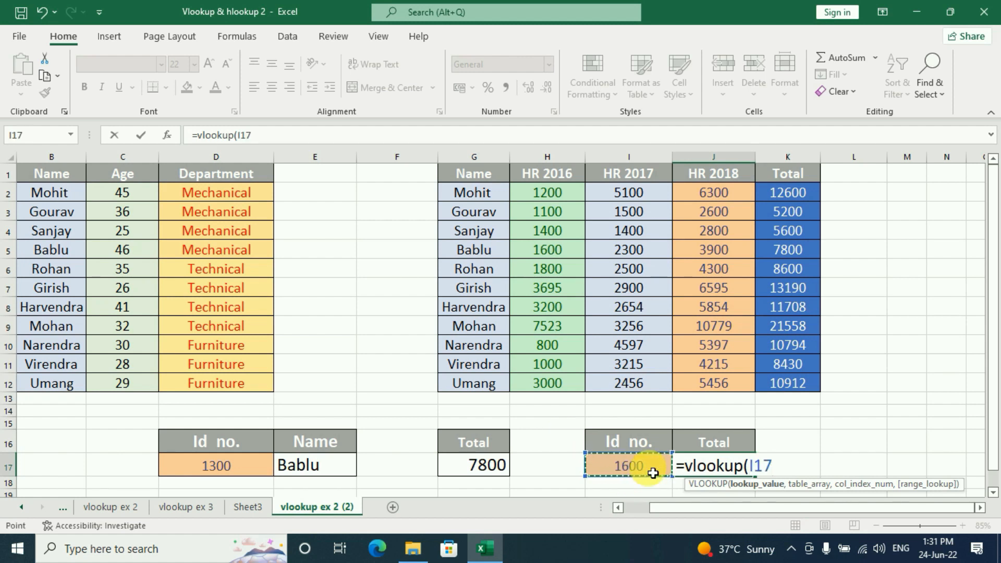
type(",")
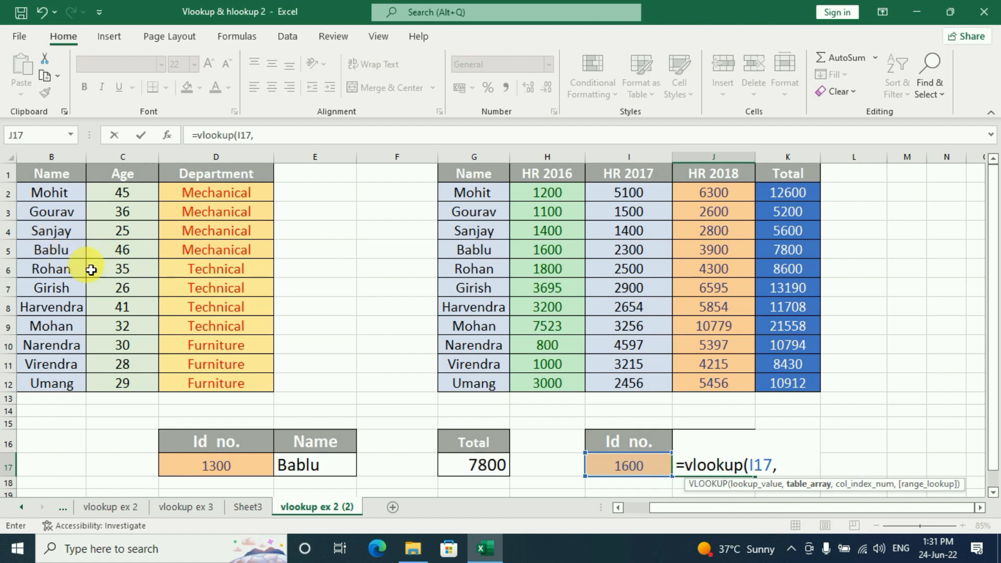
- Complete the J17 VLOOKUP for the Id no. with table range A2:D12, column index 2 and match type 0
left_click_drag(658, 510, 625, 510)
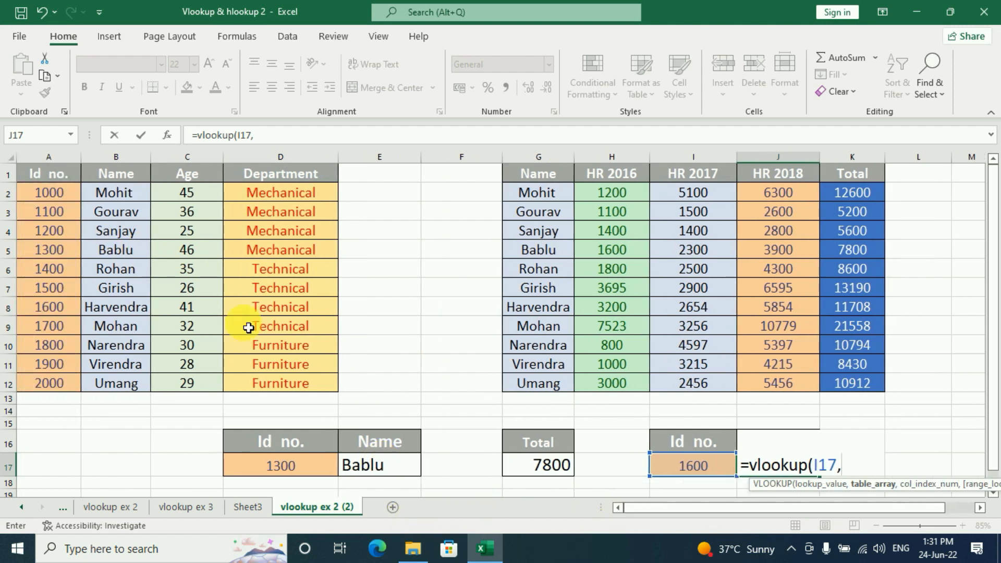
left_click_drag(52, 196, 302, 383)
left_click(980, 507)
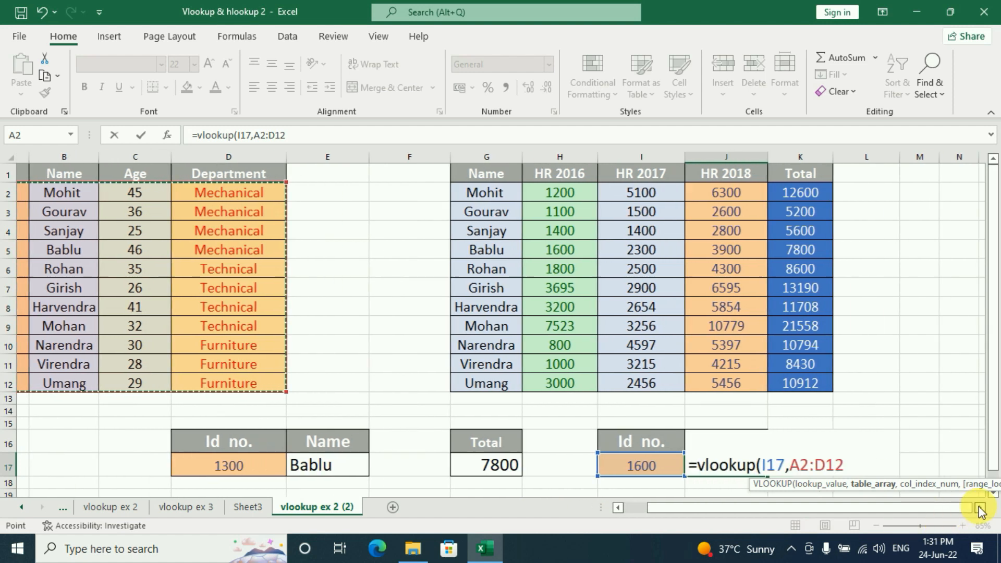
left_click(980, 508)
left_click(980, 508)
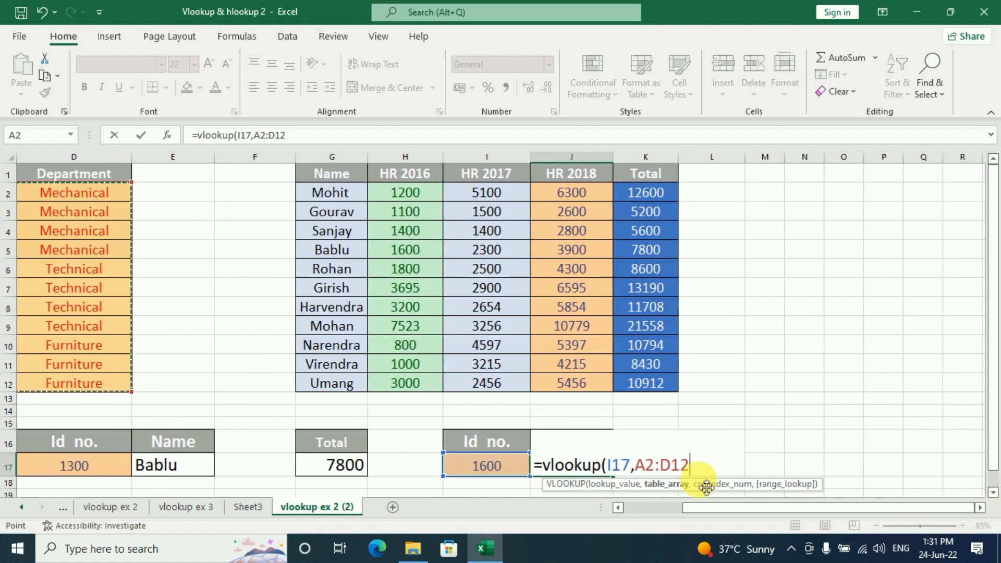
type(",")
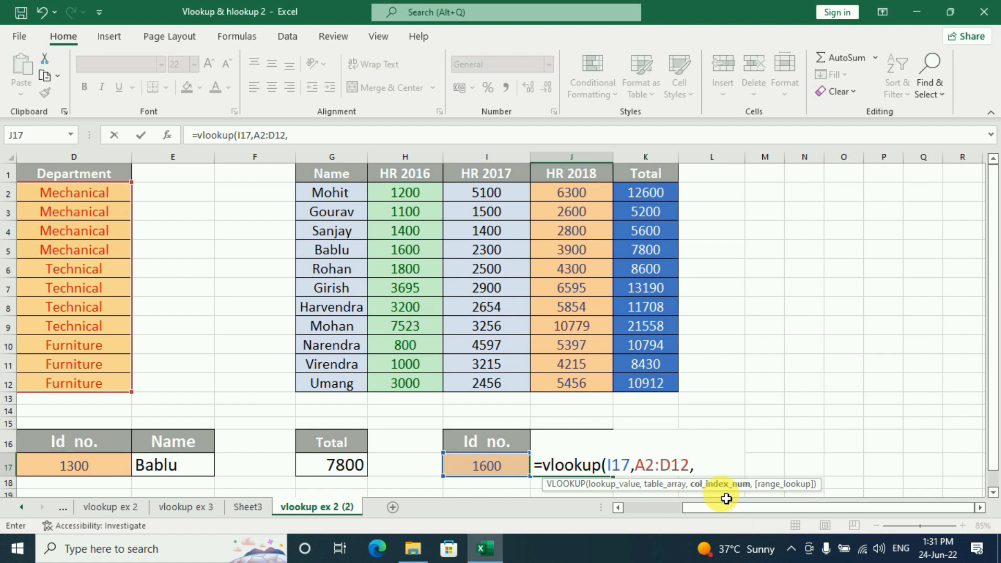
type("2")
type(",")
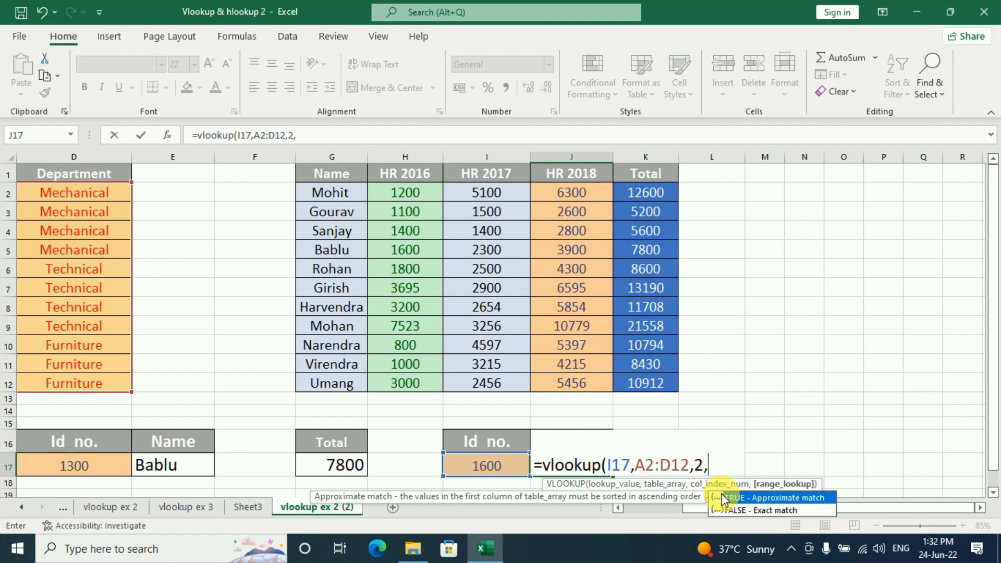
type("0)")
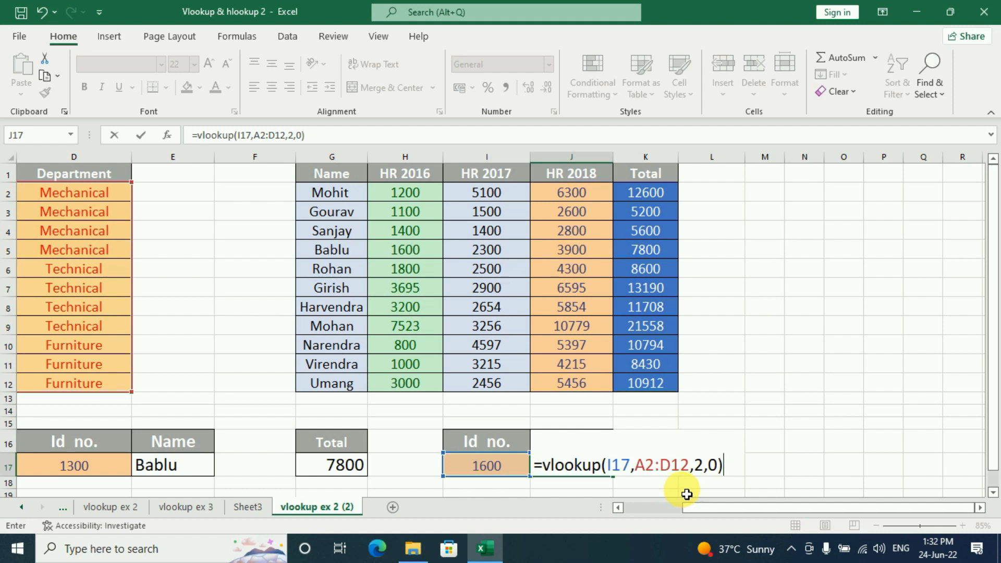
- Nest the existing VLOOKUP in J17 inside a new outer VLOOKUP as its lookup value
left_click(541, 464)
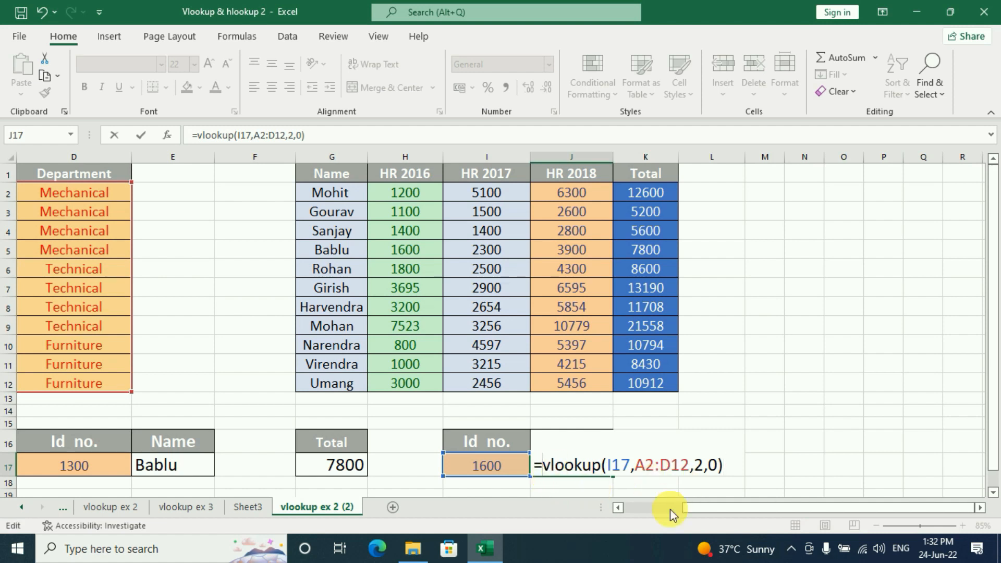
type("vlookup(vlookup")
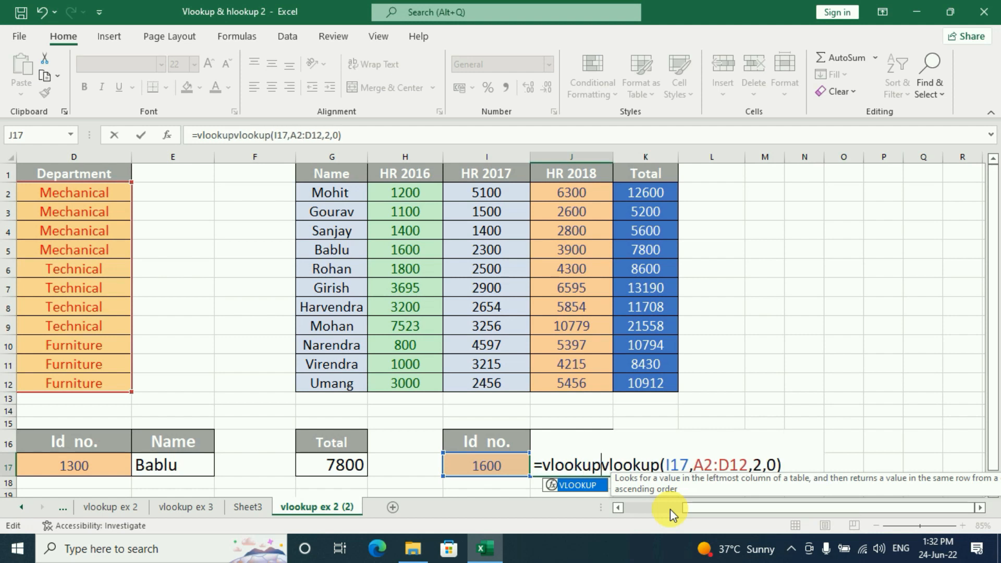
type("(")
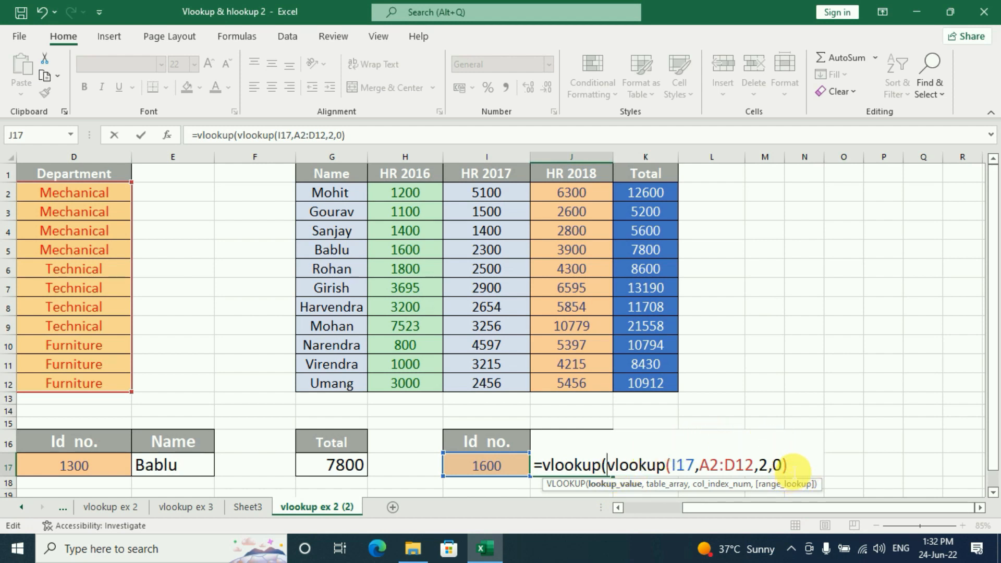
left_click(793, 468)
type(",")
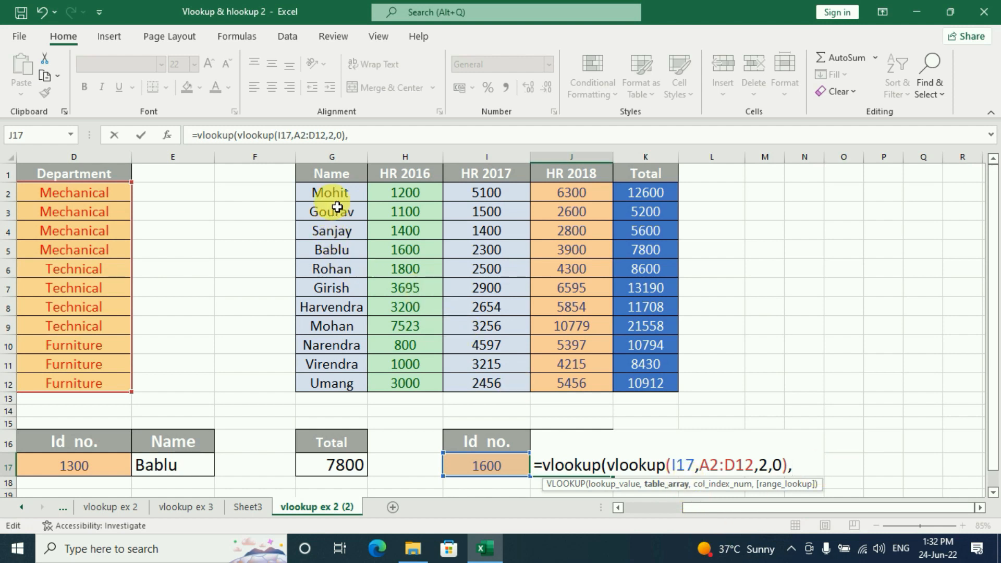
- Complete the outer VLOOKUP in J17 with table range G2:K12, column index 5 and match type 0
left_click_drag(331, 194, 646, 383)
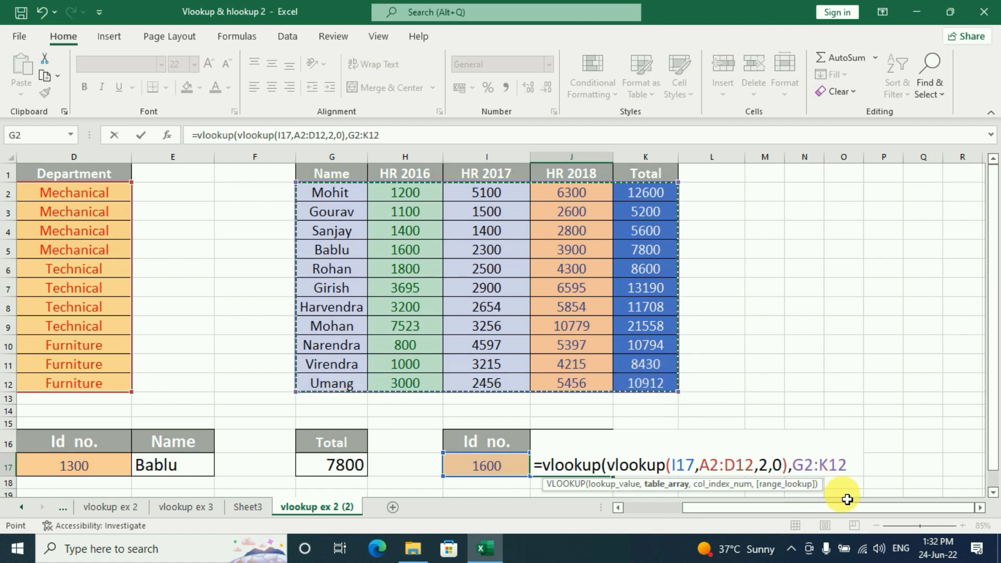
type(",")
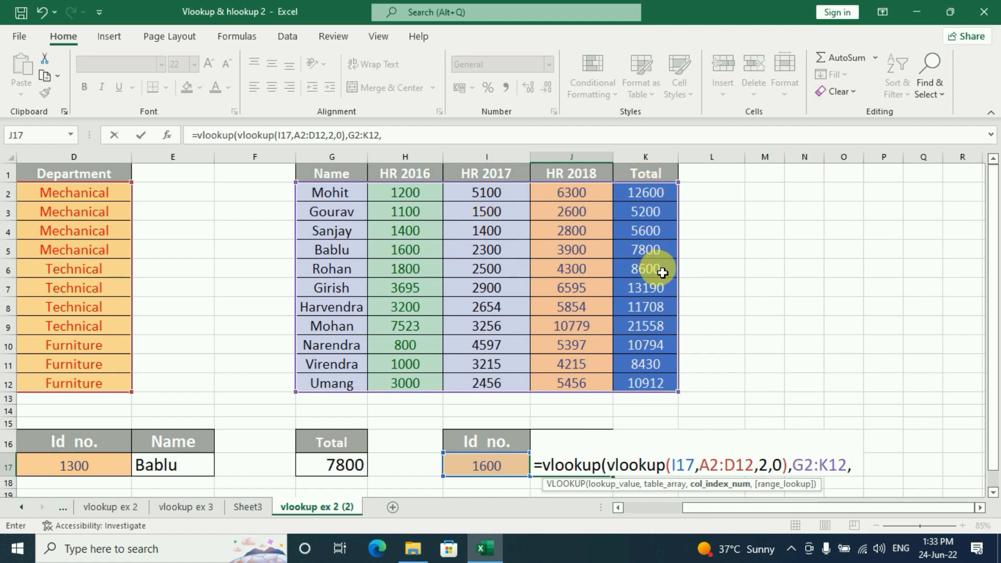
type("5")
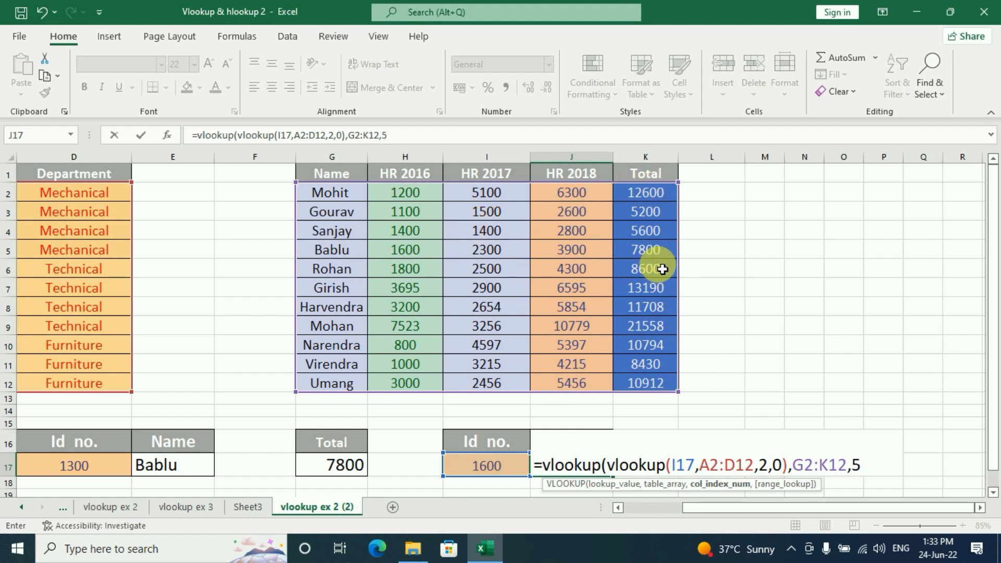
type(",0")
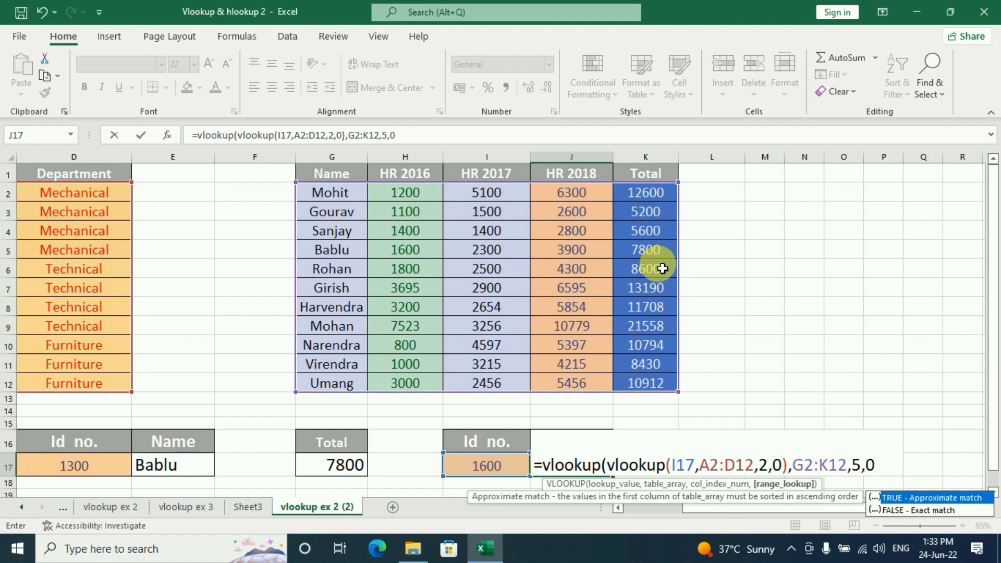
type(")")
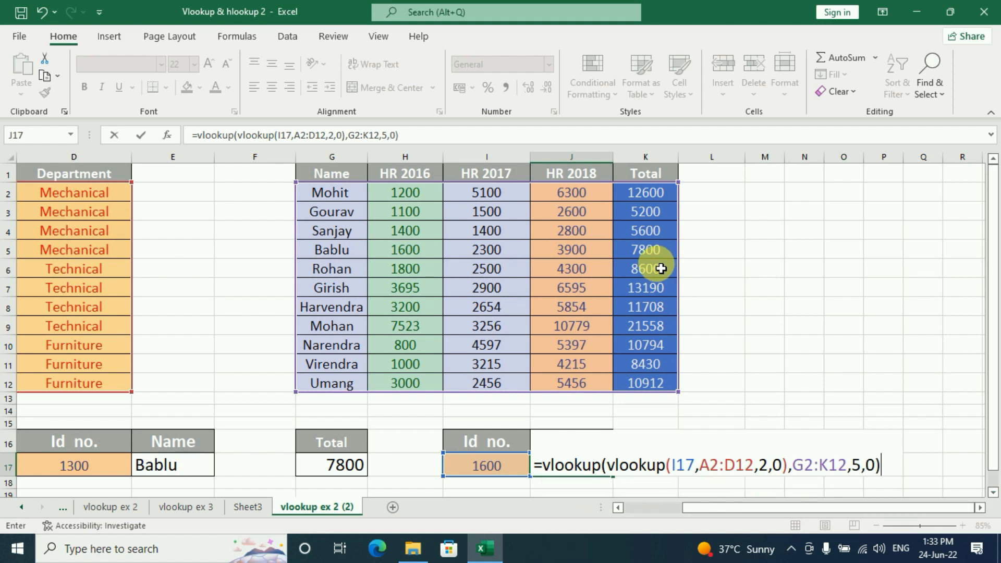
key("Return")
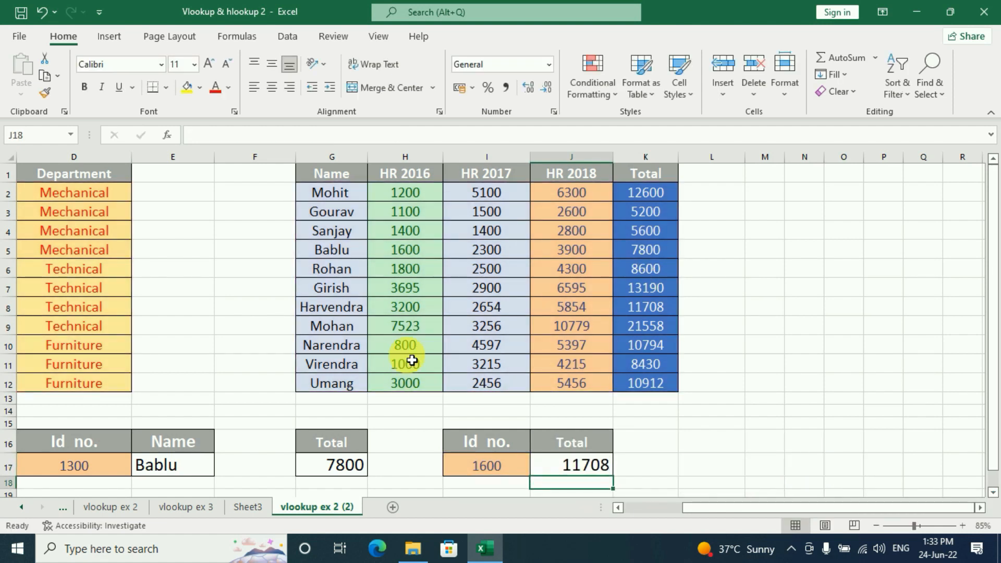
left_click(586, 465)
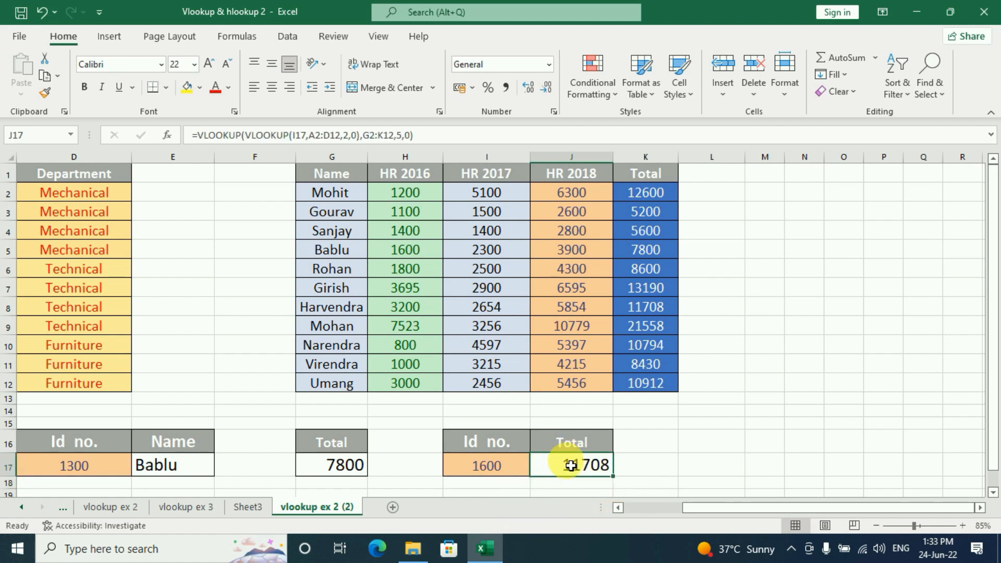
- Copy the Id no. from cell A5 into the lookup cell I17 and check the nested formula's Total in J17
left_click_drag(690, 509, 625, 527)
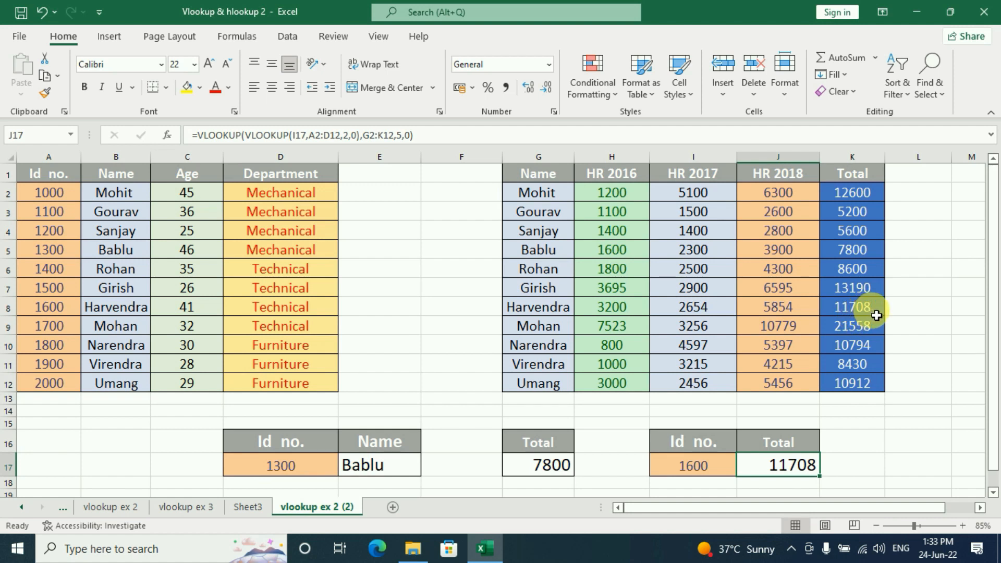
left_click(681, 472)
left_click(42, 250)
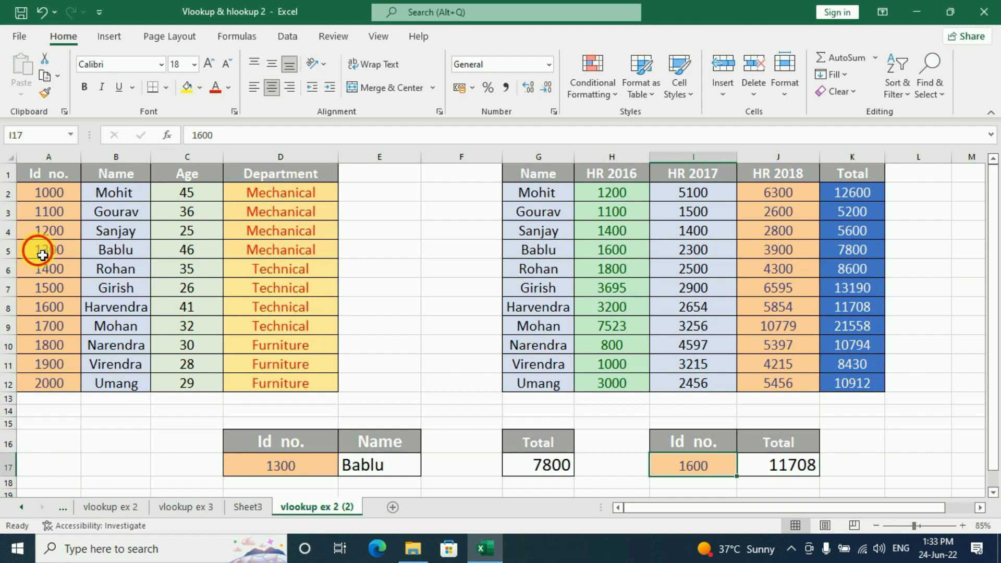
key("ctrl+c")
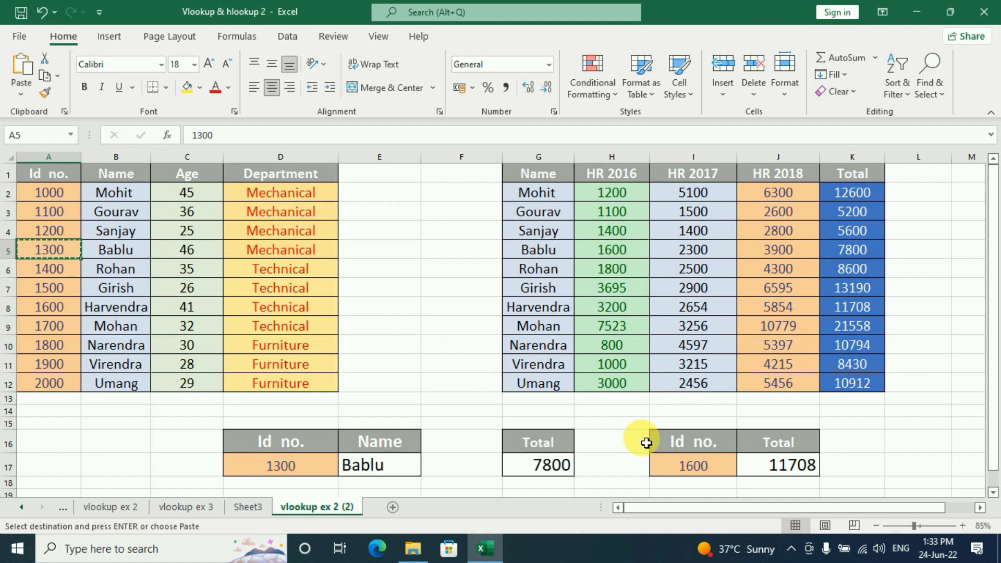
left_click(720, 478)
key("ctrl+v")
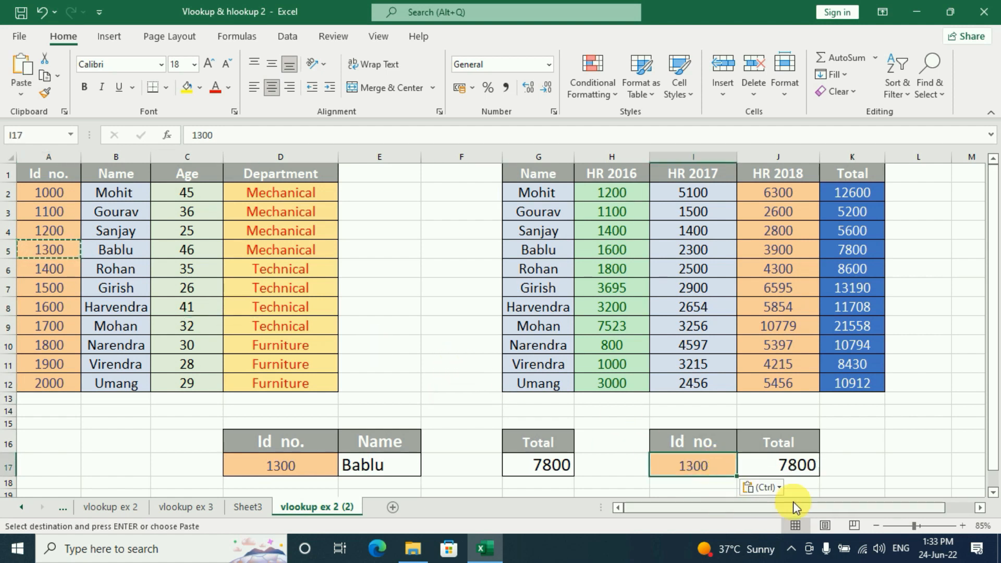
left_click(804, 475)
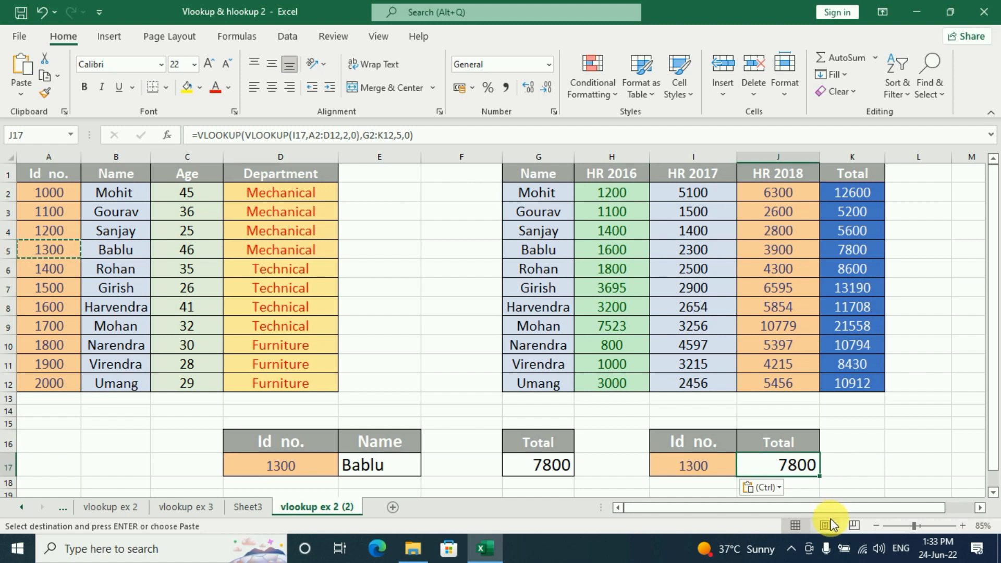